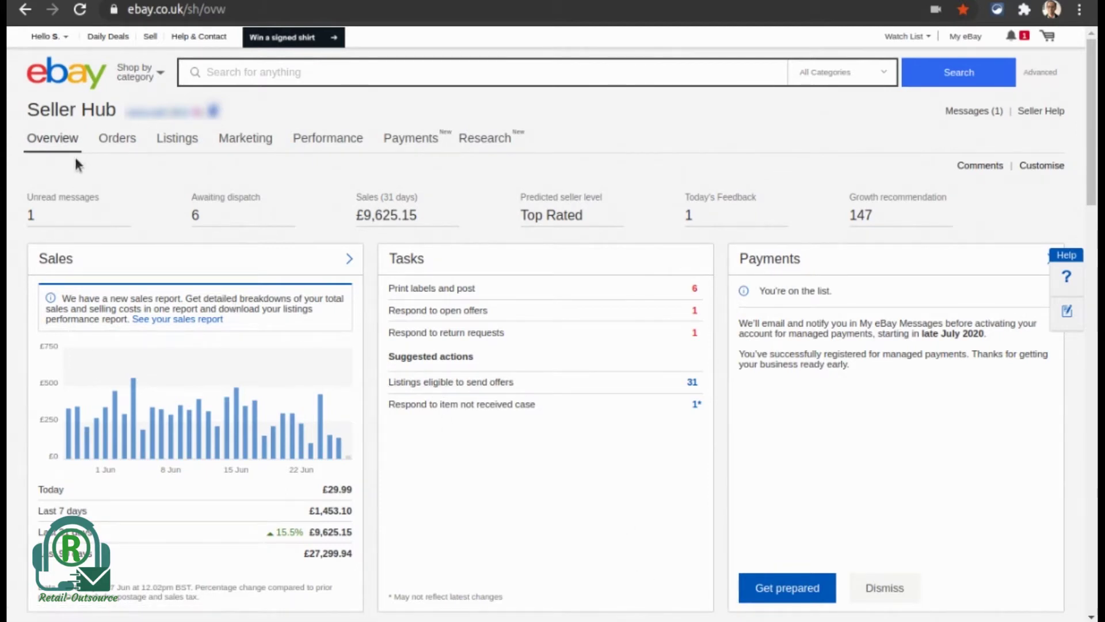
- Filter the orders list to Paid and dispatched, showing 1,449 orders worth £27,214.64
mouse_move(138, 139)
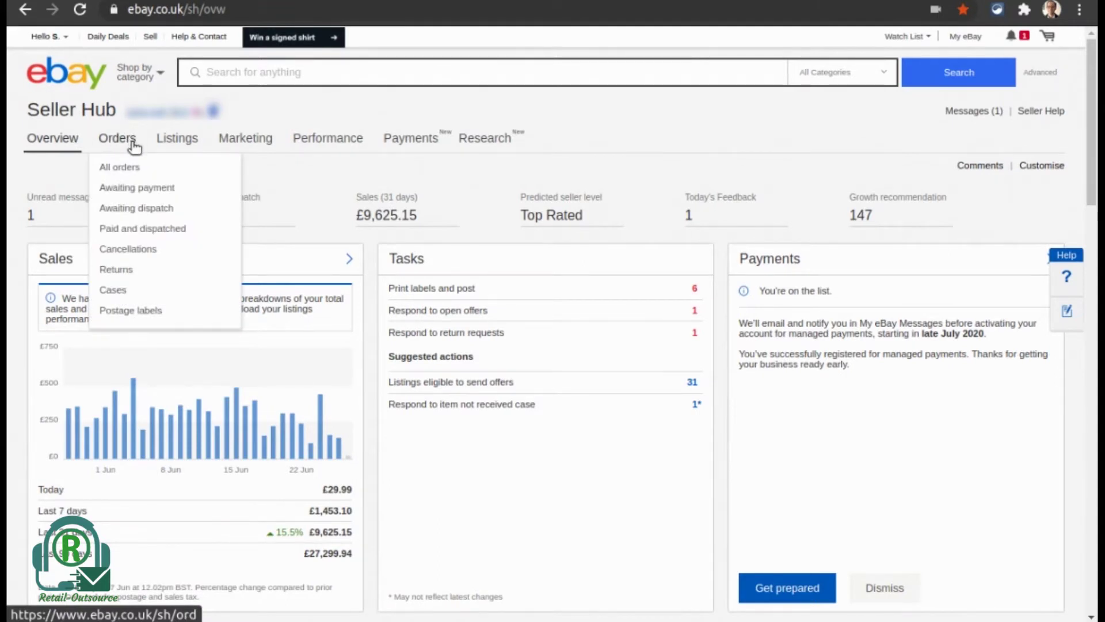
left_click(134, 229)
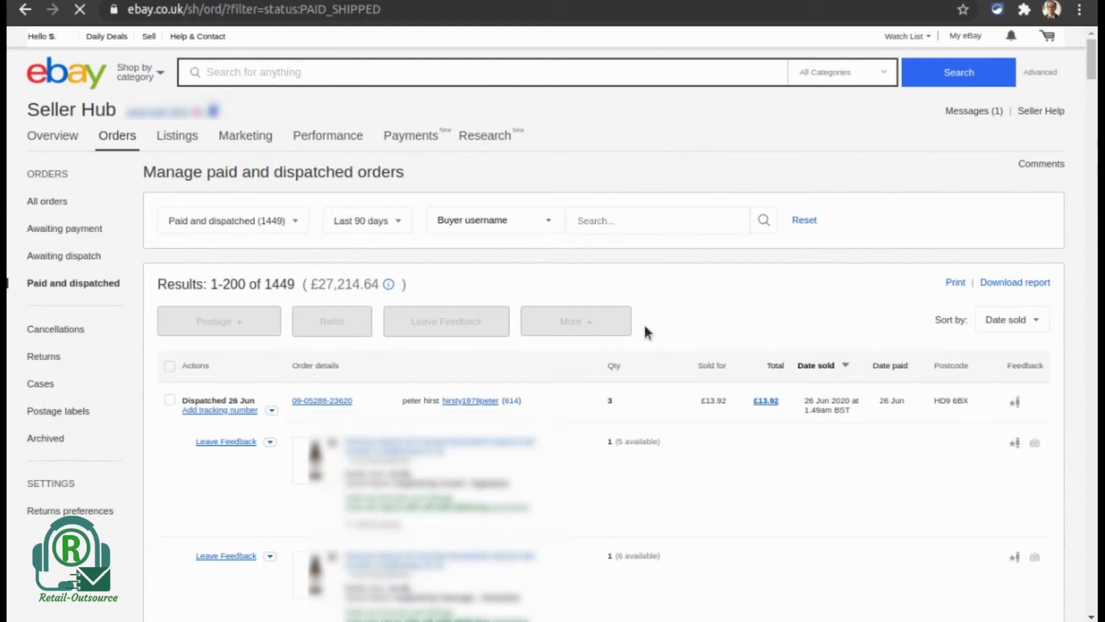
scroll(648, 332, "down", 2)
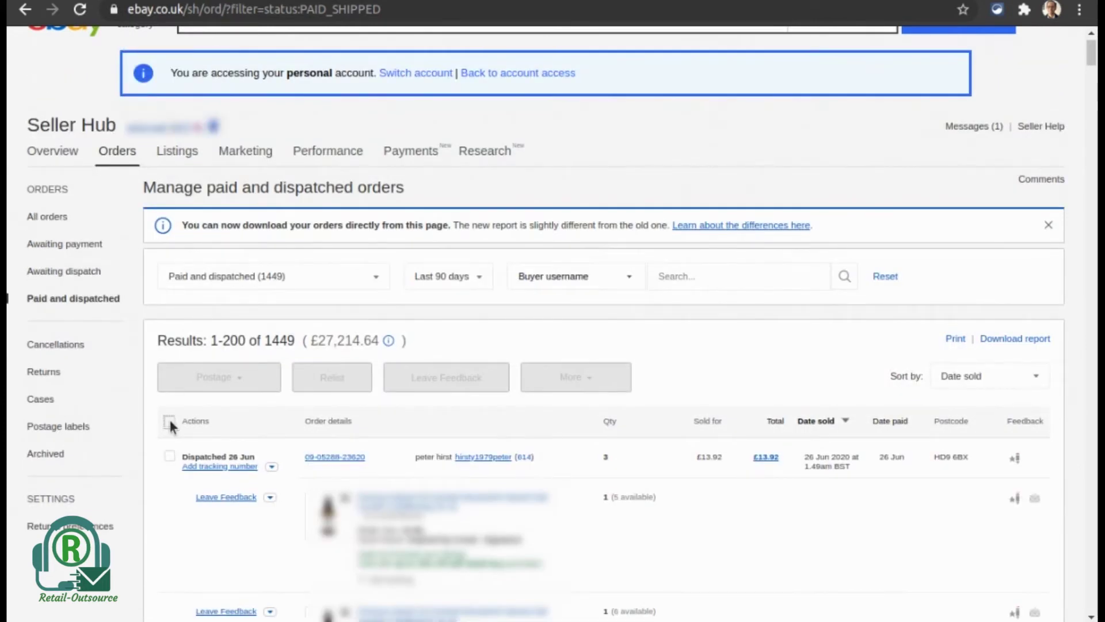
- Select all 200 orders on the page and bring up the More bulk actions
left_click(169, 421)
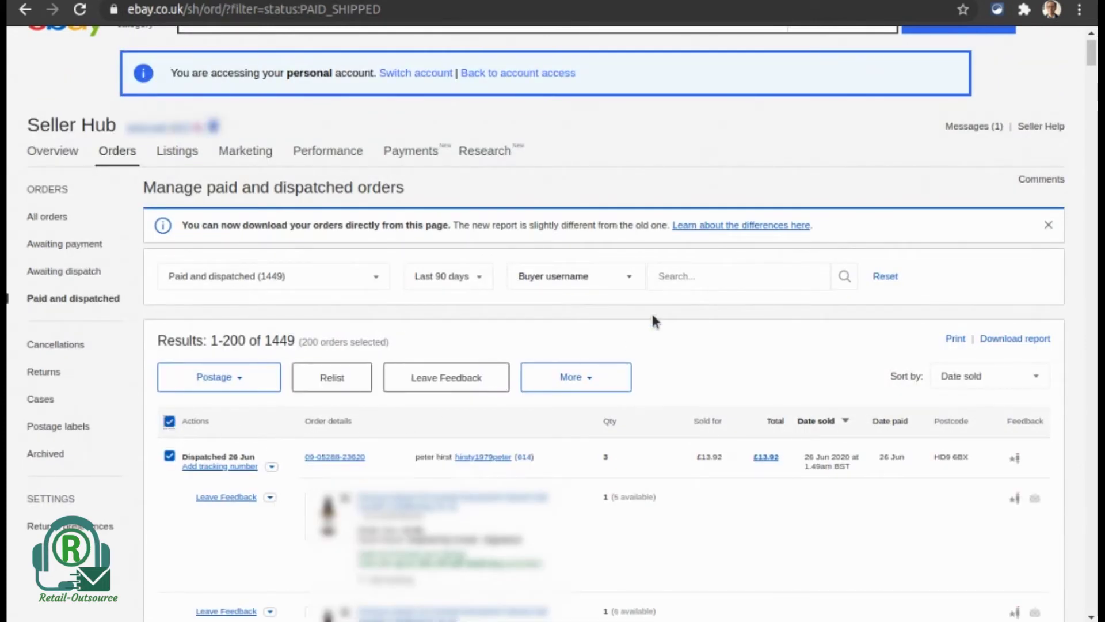
scroll(654, 321, "down", 5)
scroll(654, 320, "up", 3)
scroll(654, 321, "down", 4)
scroll(654, 321, "up", 5)
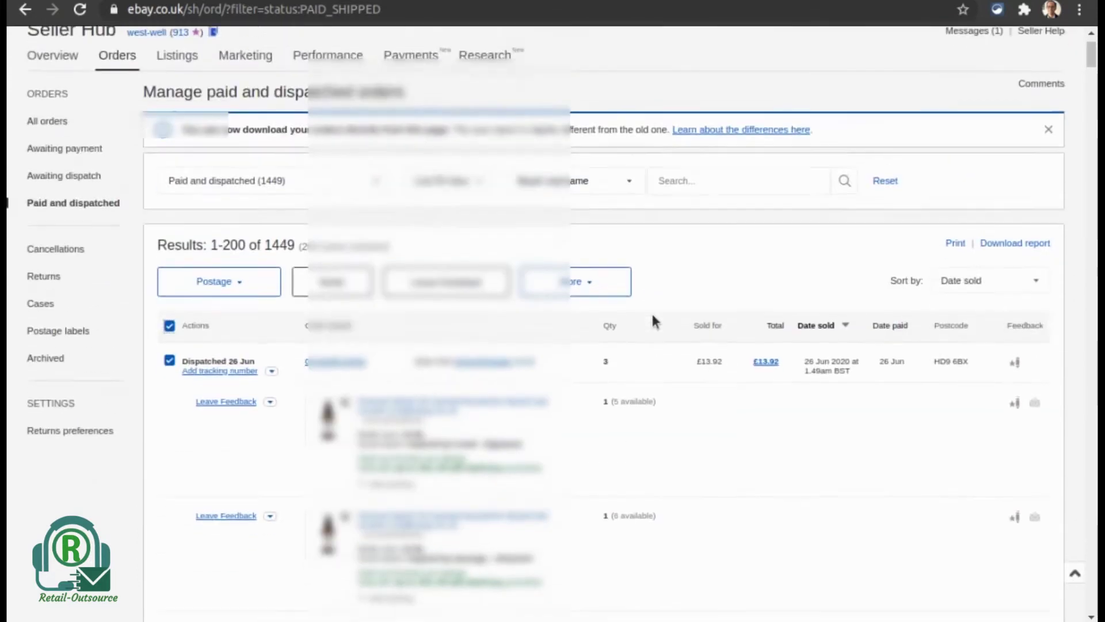
scroll(651, 312, "up", 2)
left_click(583, 357)
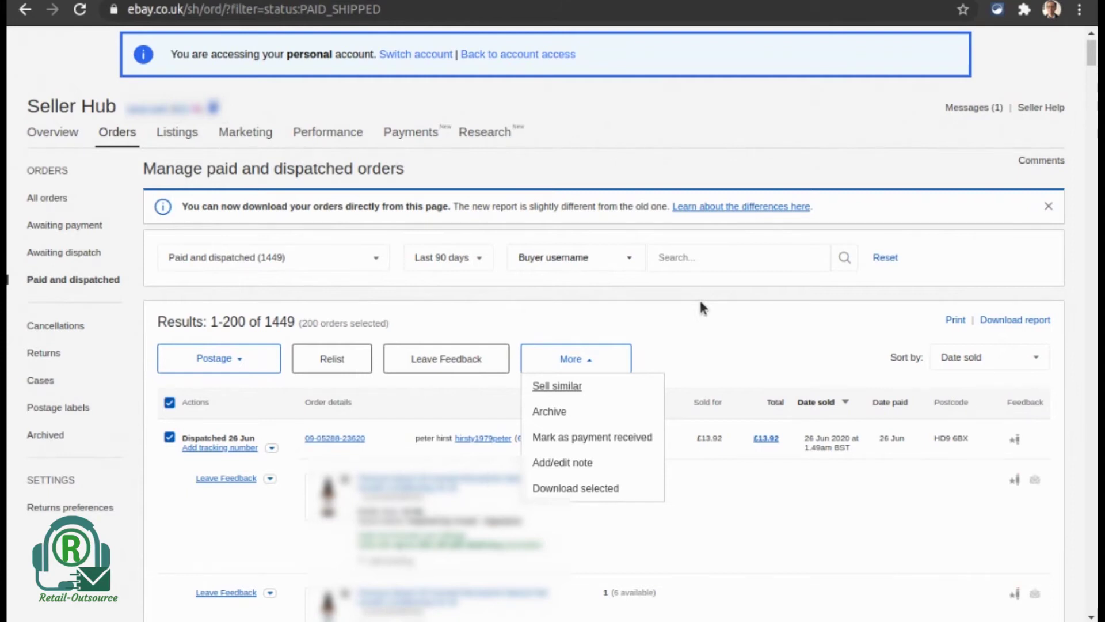
left_click(692, 305)
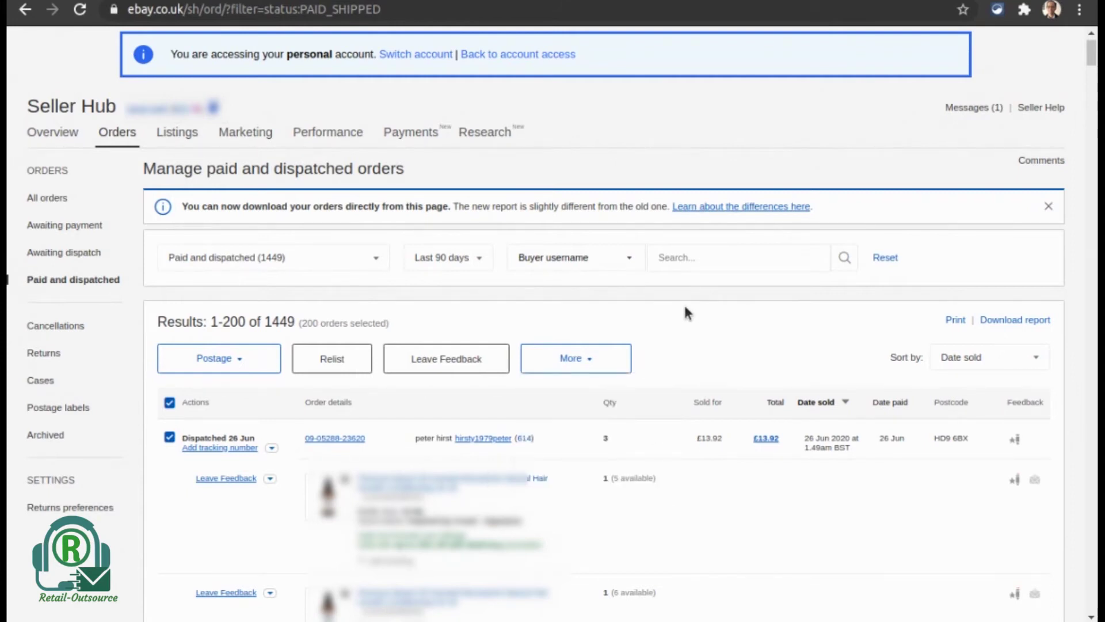
left_click(479, 259)
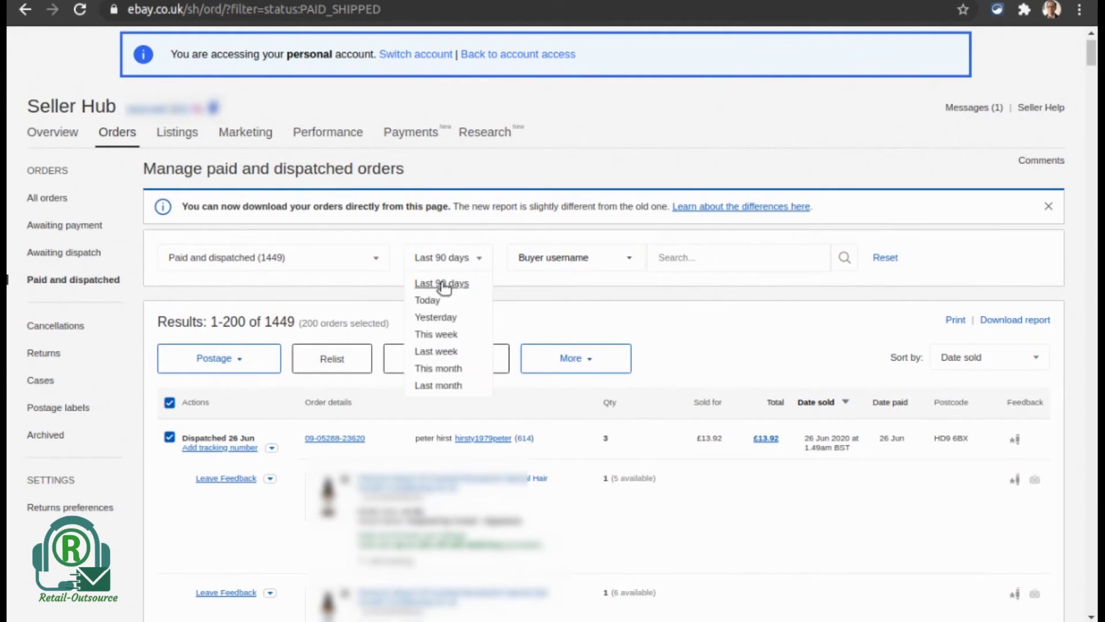
left_click(615, 311)
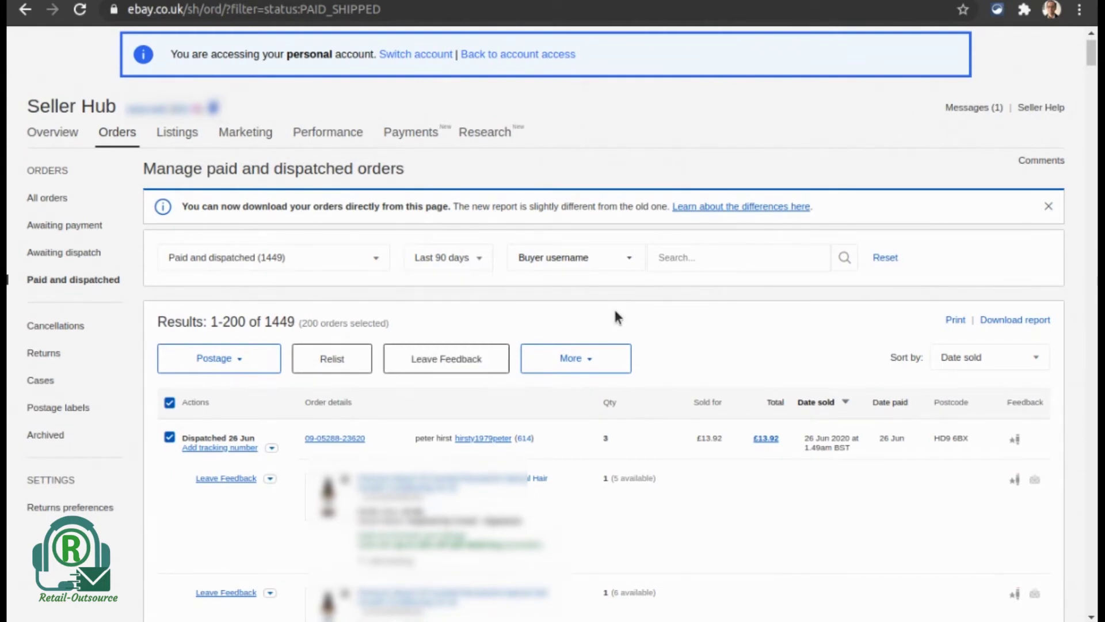
left_click(318, 251)
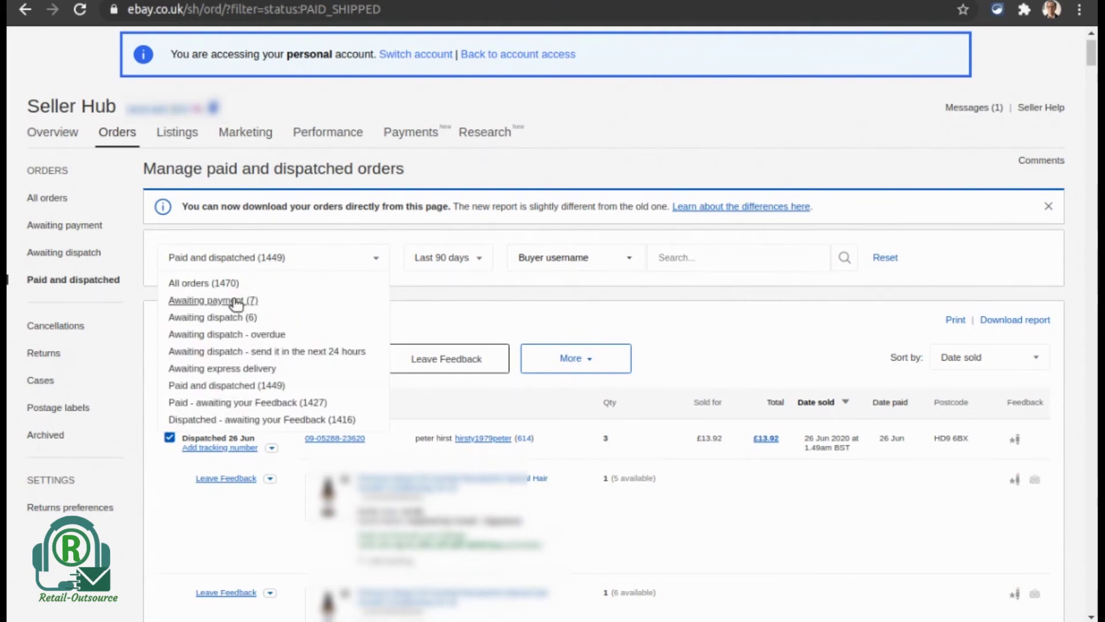
left_click(502, 313)
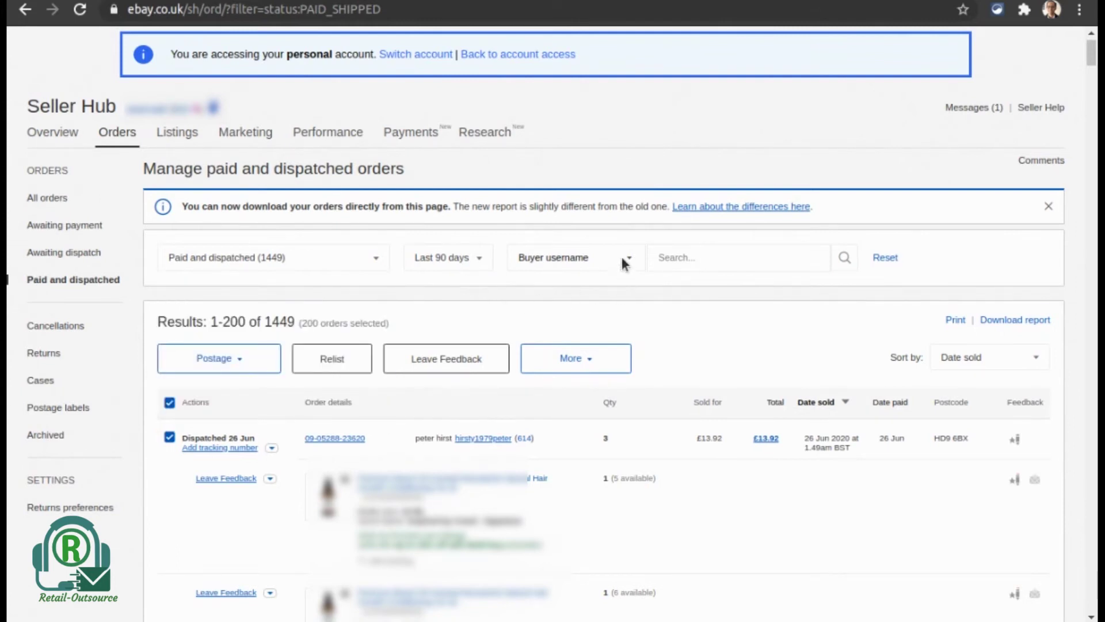
left_click(696, 263)
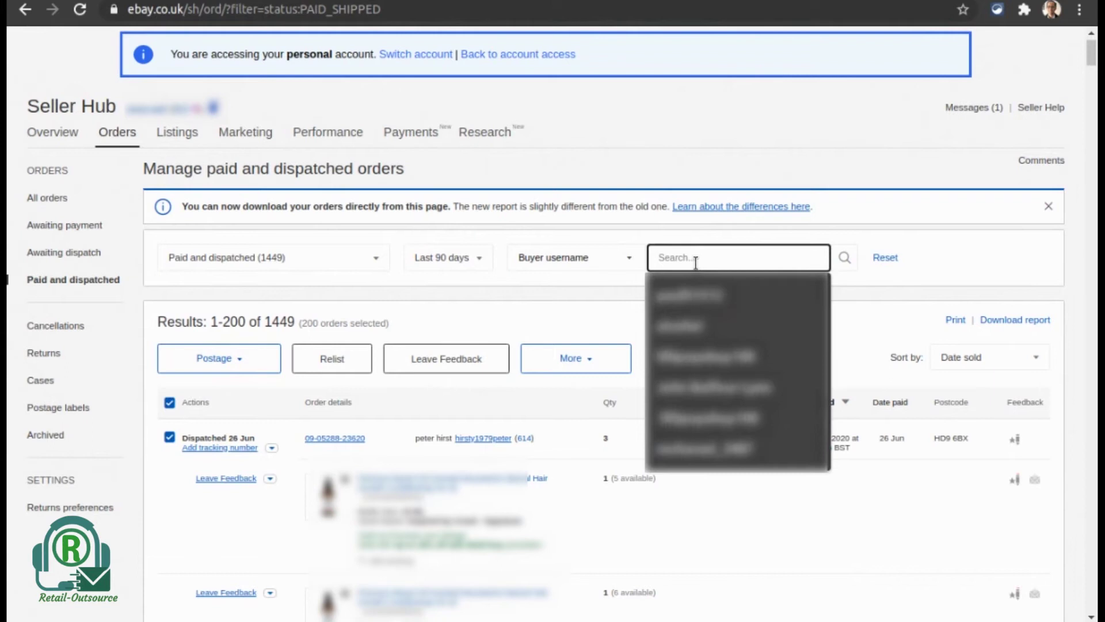
left_click(587, 306)
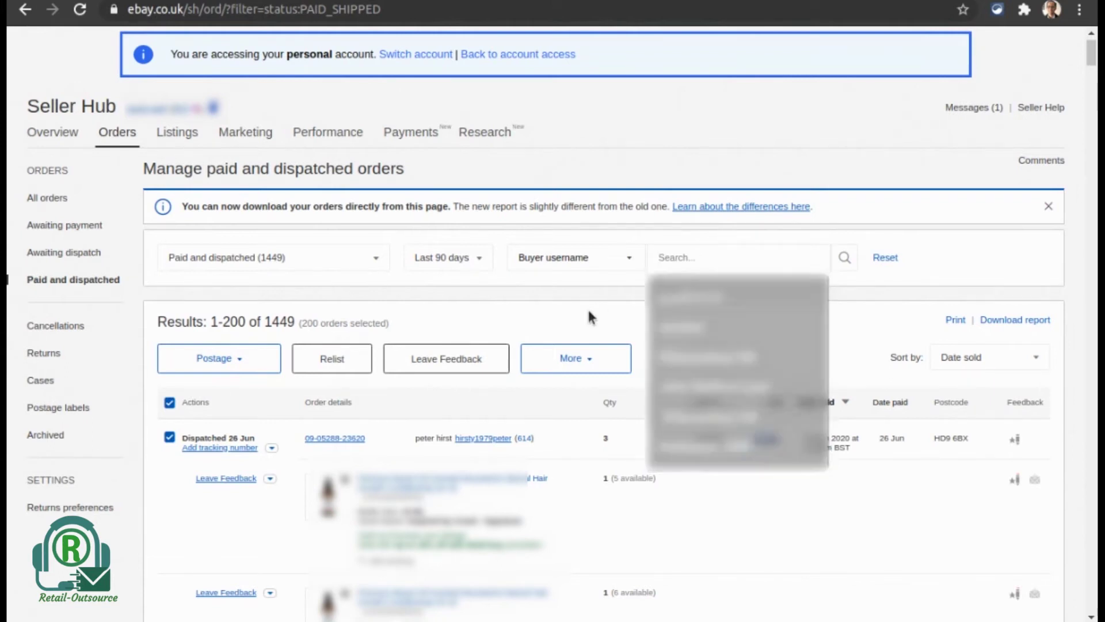
left_click(685, 261)
left_click(623, 257)
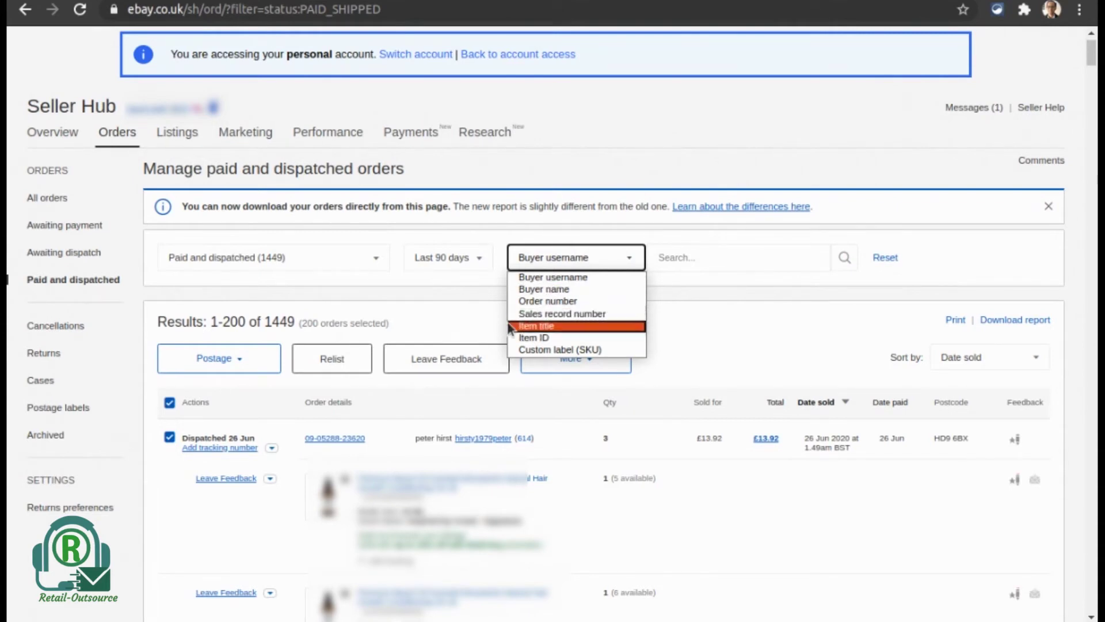
left_click(720, 333)
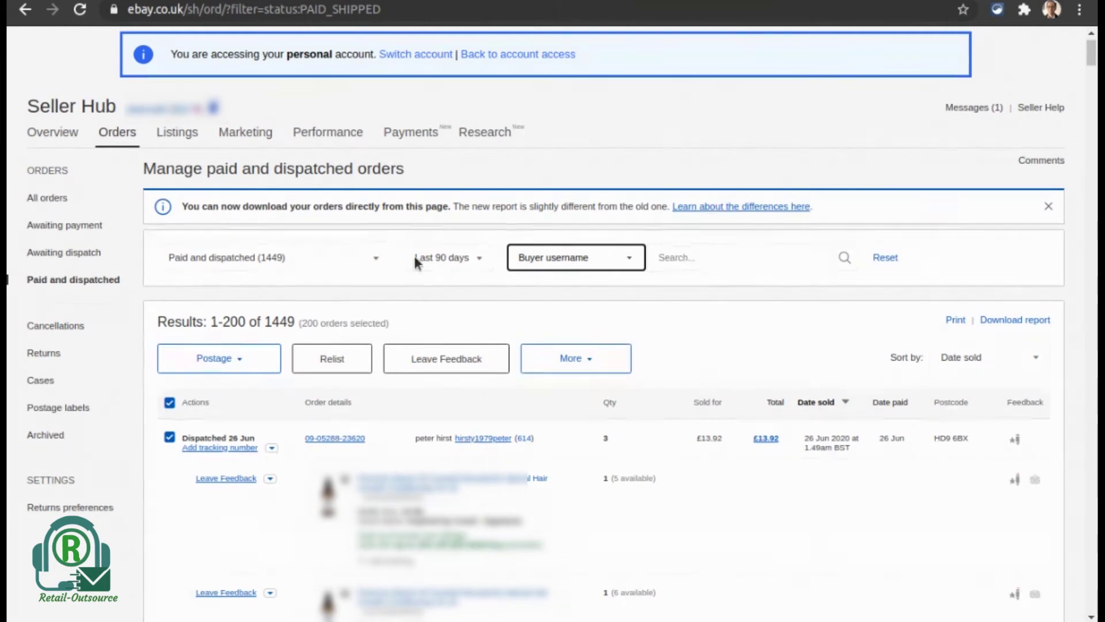
- Go to the Seller Hub Overview and open File exchange under Selling tools
left_click(68, 137)
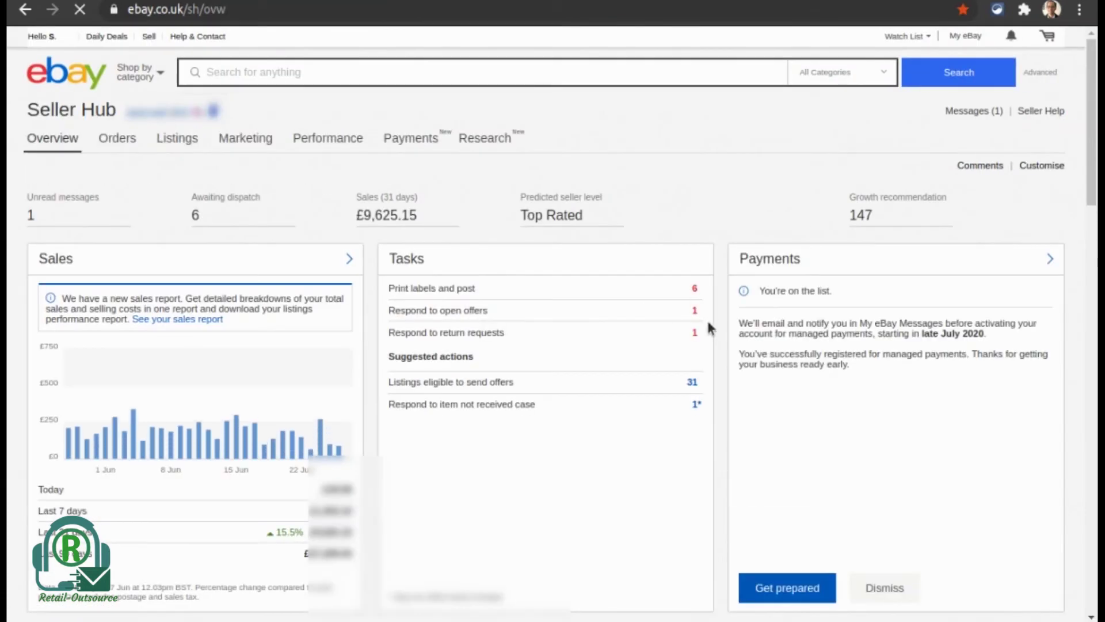
scroll(765, 333, "down", 10)
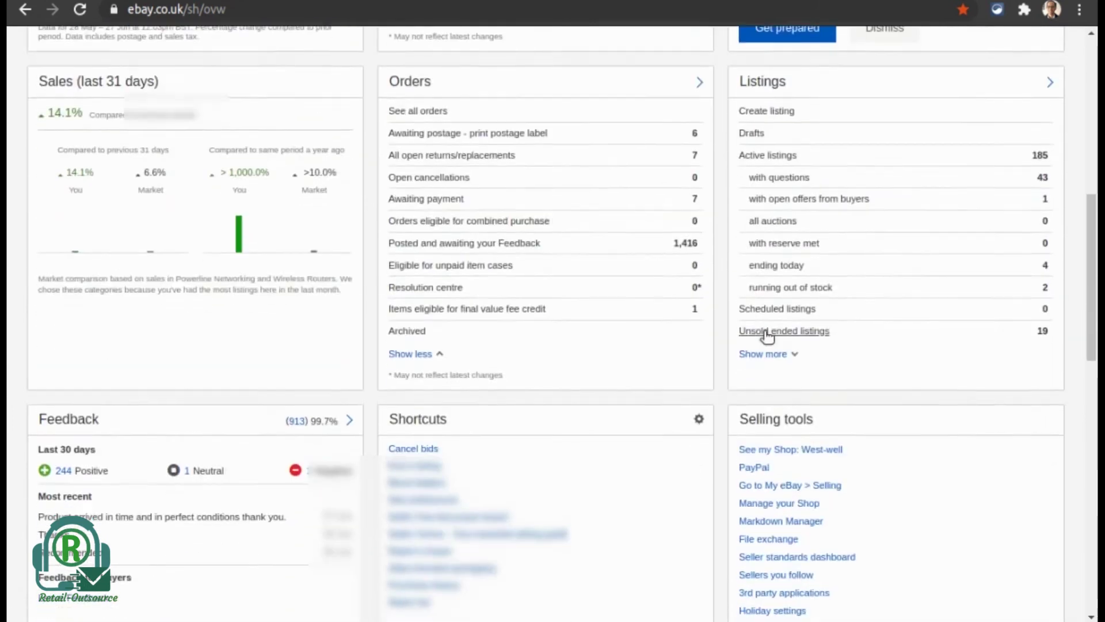
scroll(767, 336, "down", 3)
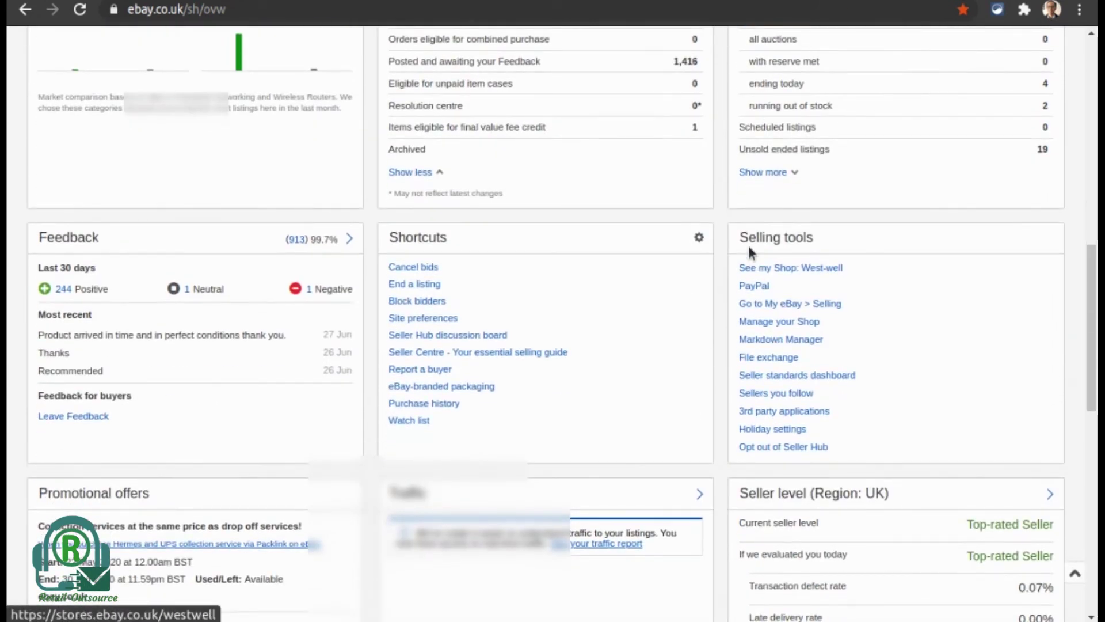
left_click(770, 358)
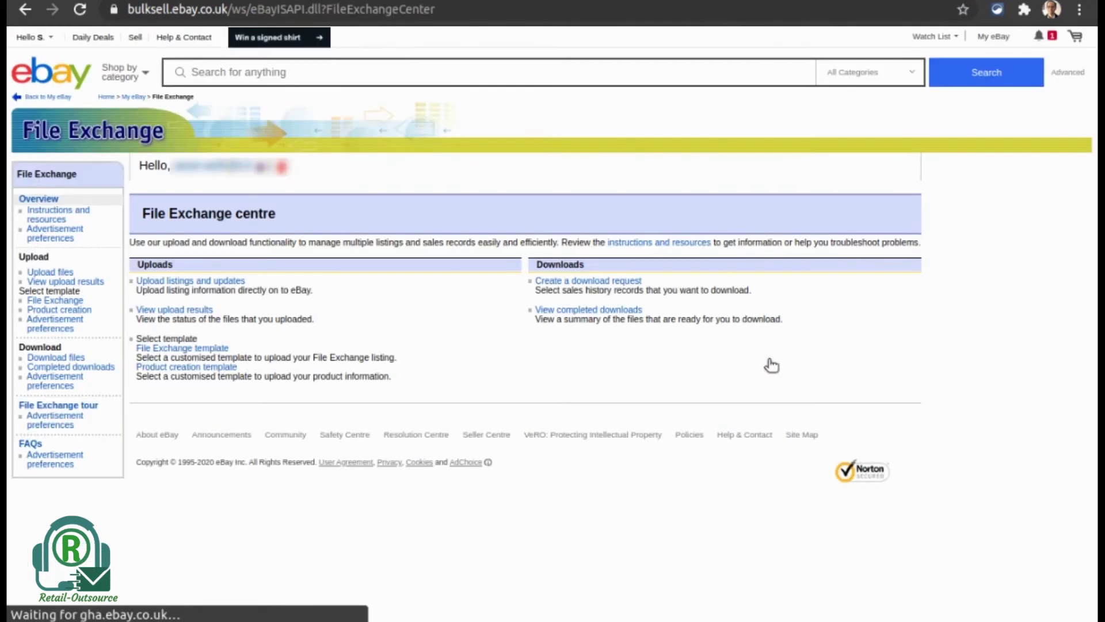
- Start a new download request for Paid and dispatched records and save the choice
left_click(582, 282)
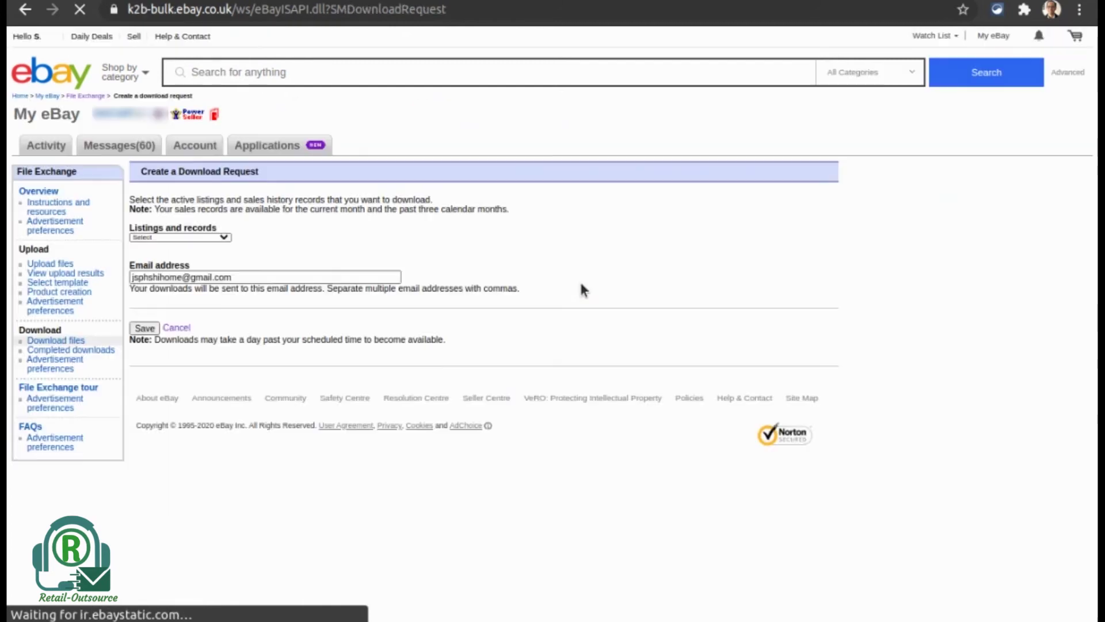
left_click(218, 236)
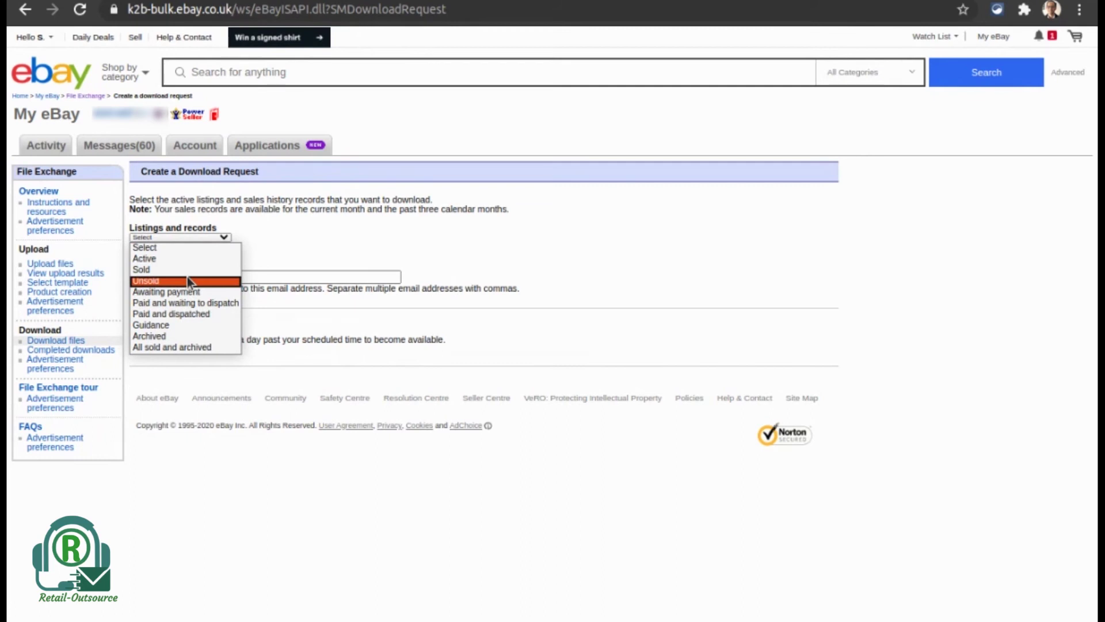
left_click(188, 315)
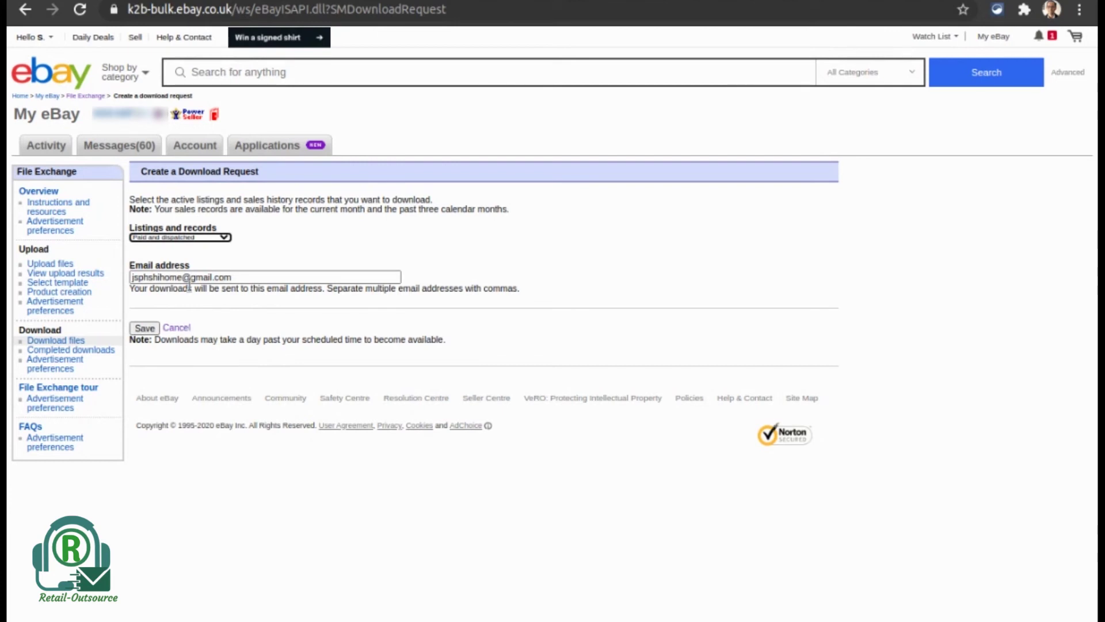
left_click(145, 328)
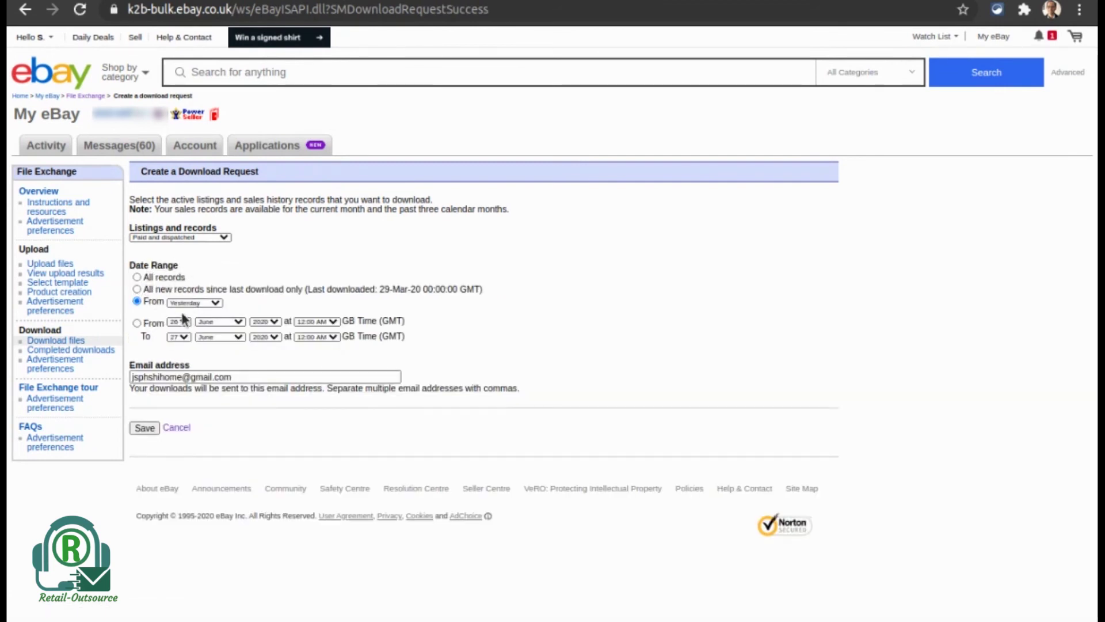
- Set the date range to All records and submit the download request
left_click(136, 277)
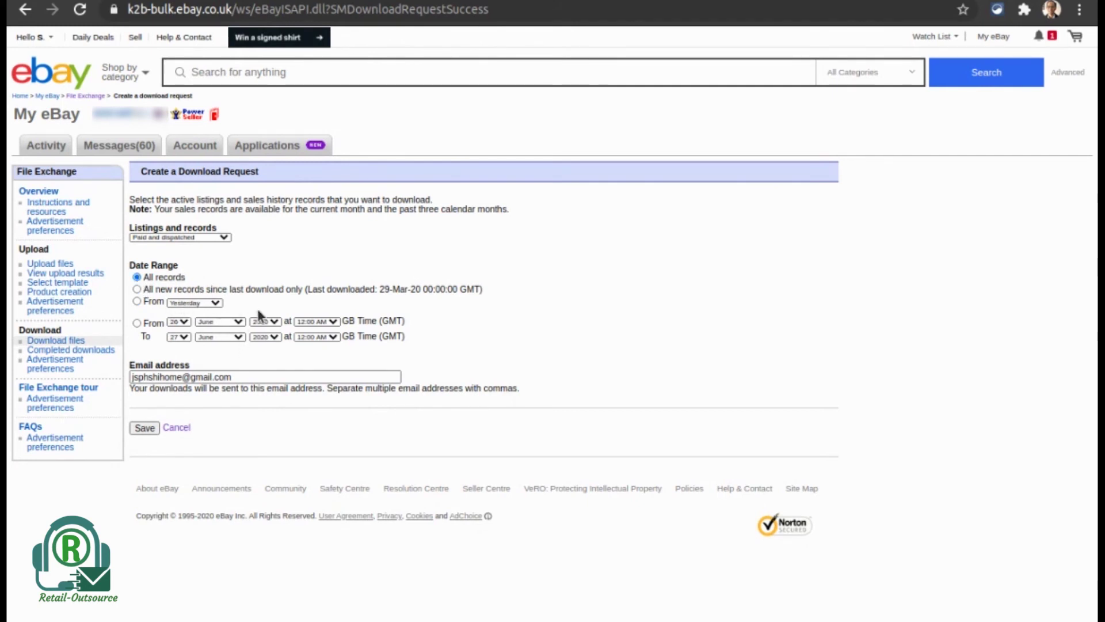
left_click(230, 326)
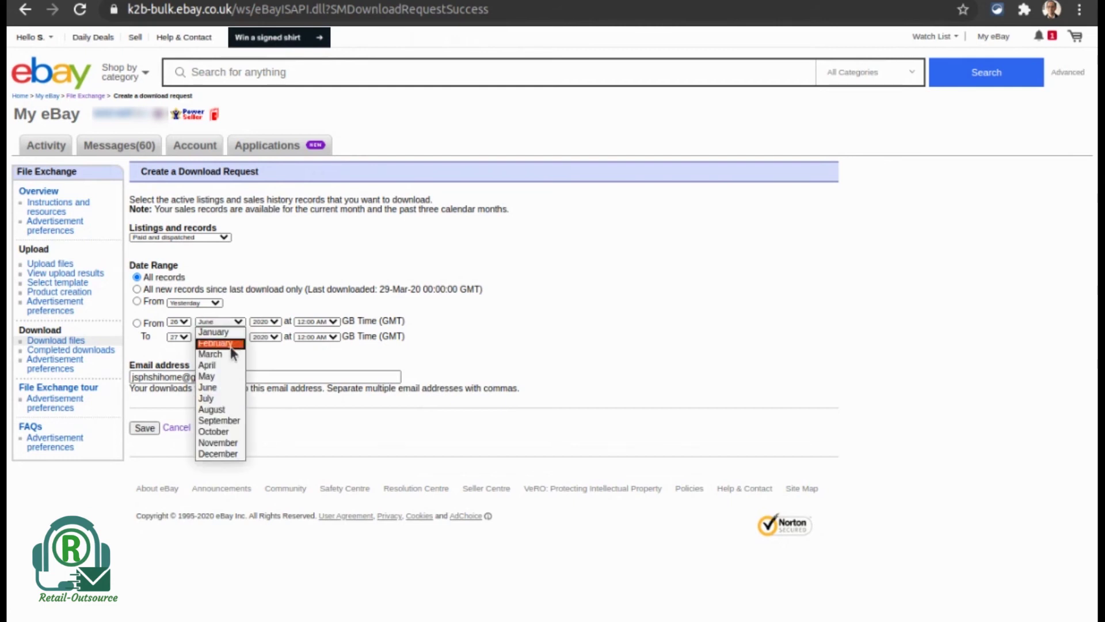
left_click(309, 348)
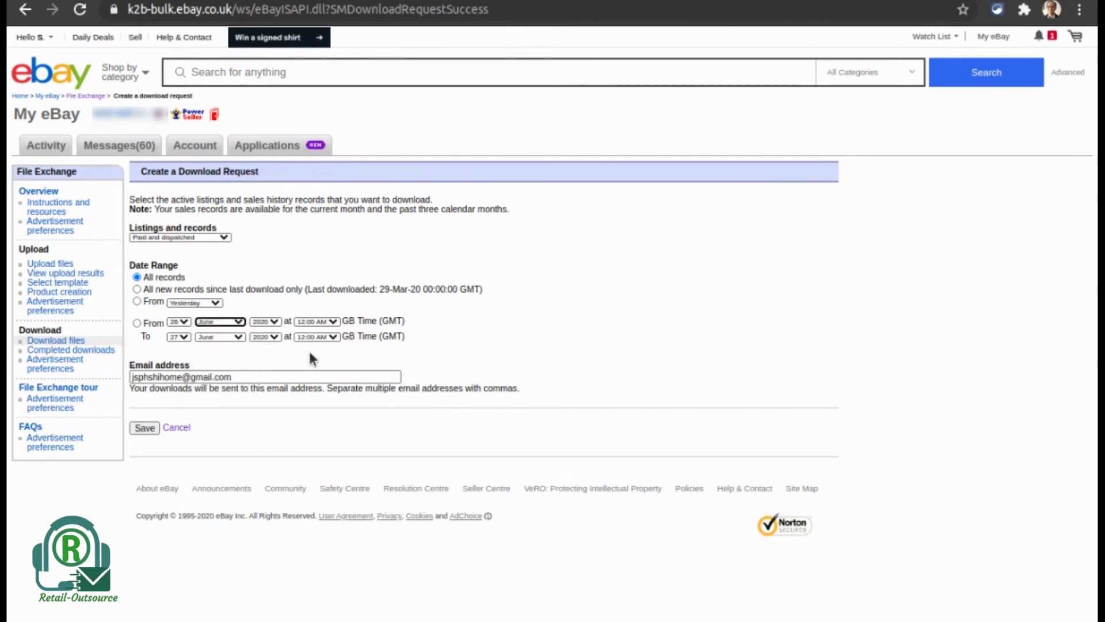
left_click(145, 428)
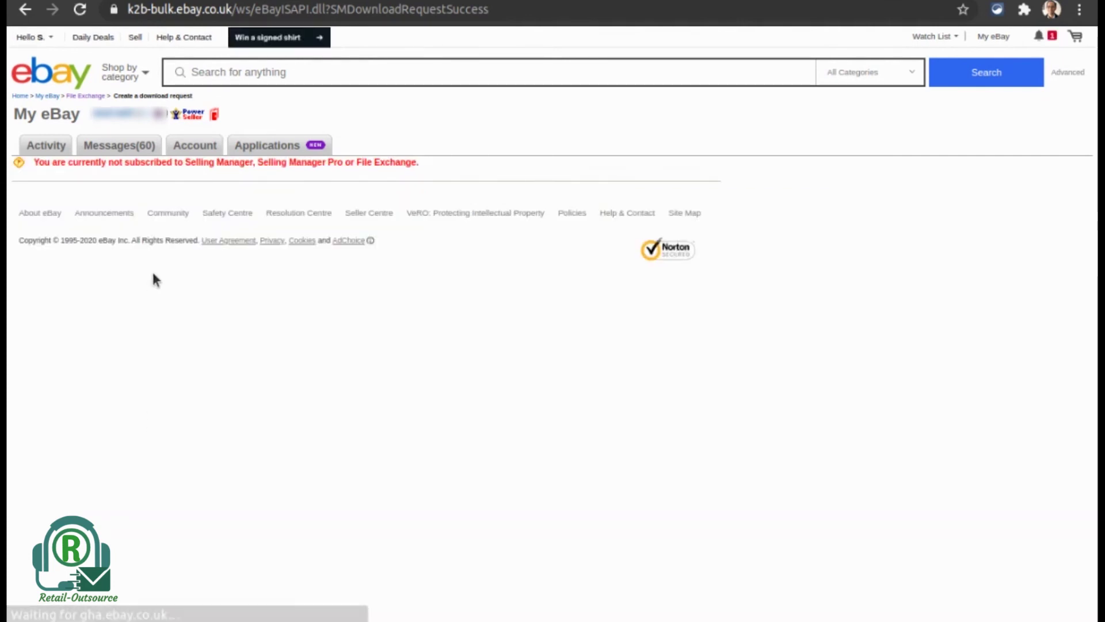
- Go back two pages to the Create a Download Request form with Paid and dispatched selected
left_click(25, 10)
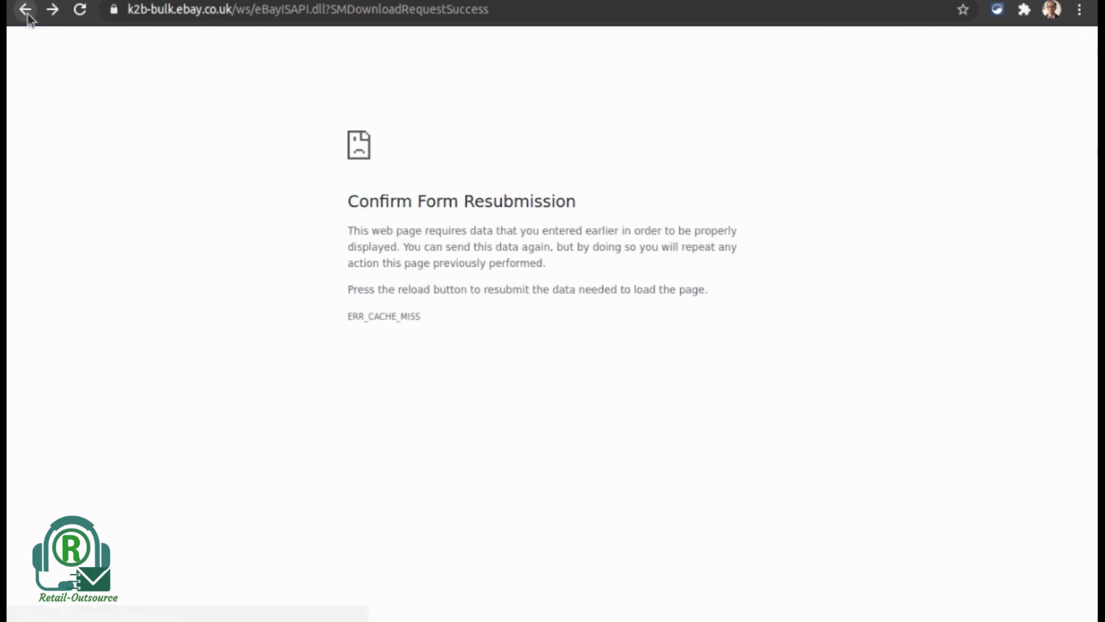
left_click(24, 11)
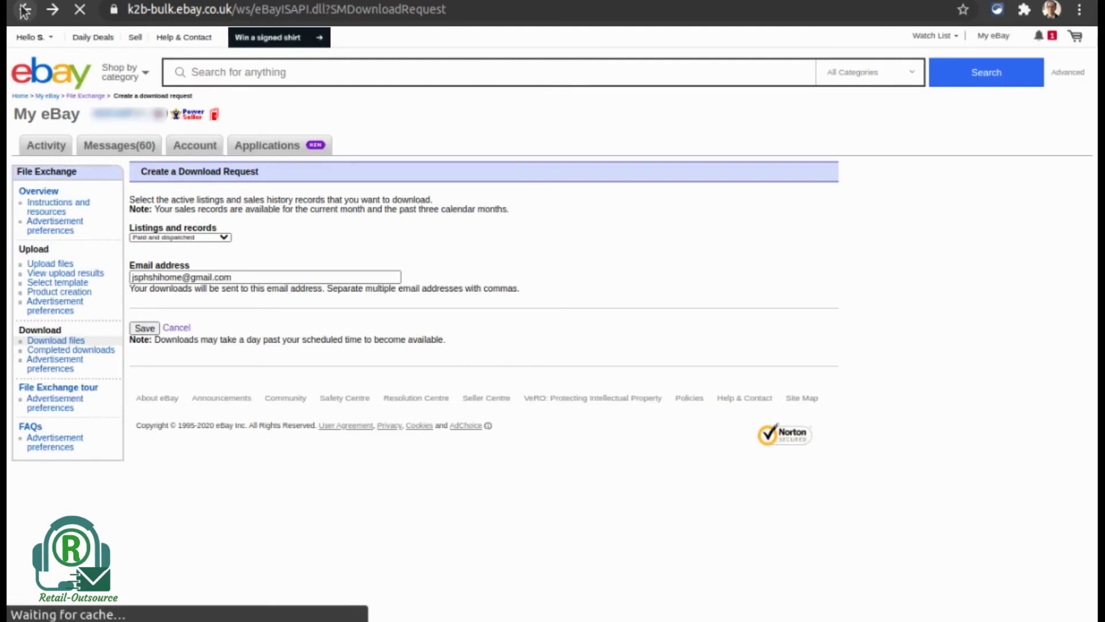